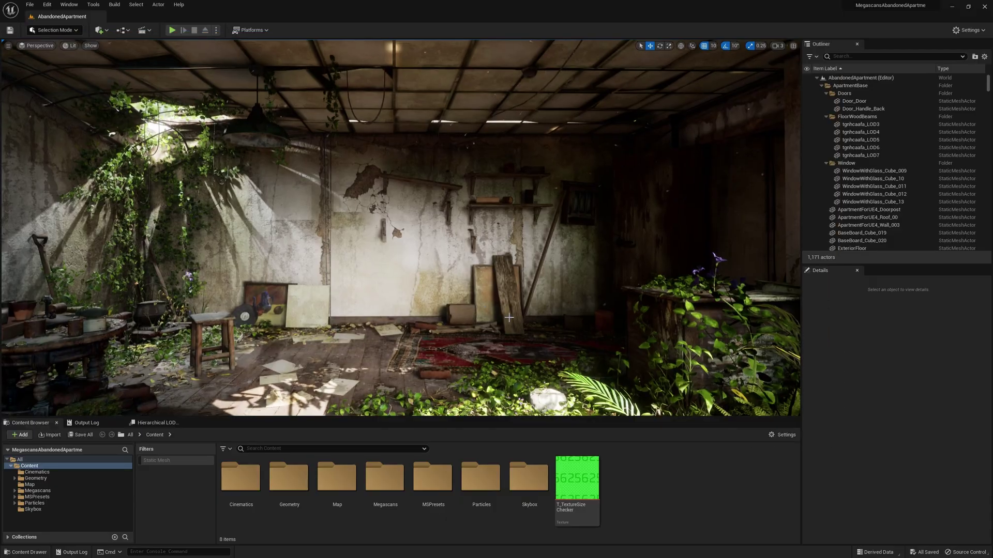
Select the apartment wall and open its MI_WallMix material instance.
{"action": "left_click", "coordinate": [509, 317]}
{"action": "double_click", "coordinate": [890, 482]}
{"action": "left_click_drag", "start_coordinate": [553, 171], "coordinate": [505, 95]}
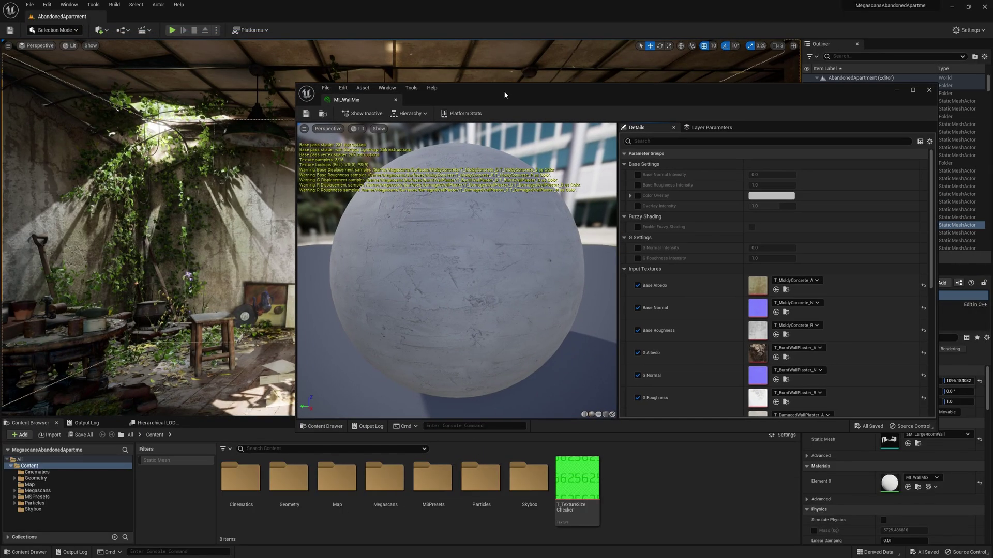
Assign T_TextureSizeChecker to Base Albedo and all six other texture slots of MI_WallMix.
{"action": "left_click", "coordinate": [576, 483]}
{"action": "scroll", "coordinate": [703, 362], "scroll_direction": "down", "scroll_amount": 2}
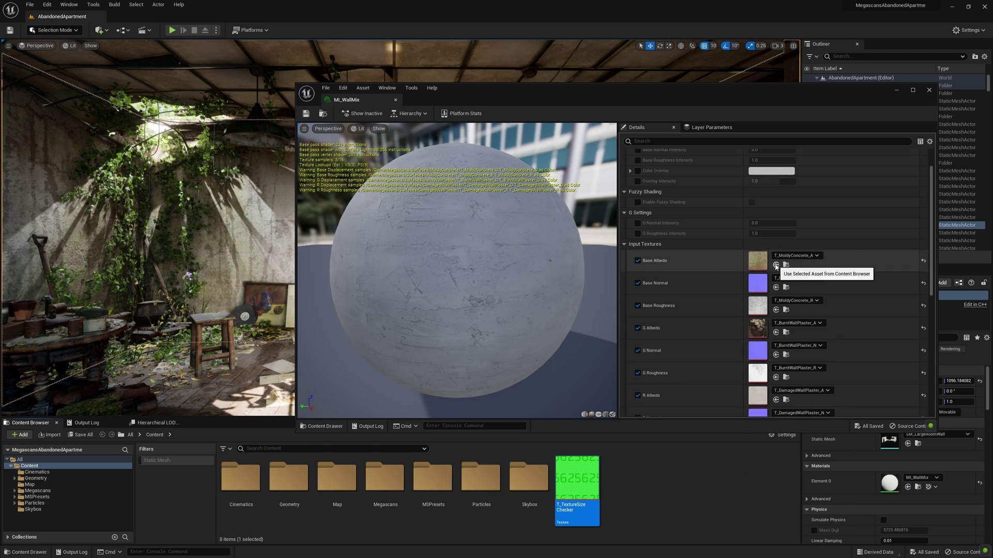
{"action": "left_click", "coordinate": [775, 265]}
{"action": "left_click", "coordinate": [775, 288]}
{"action": "left_click", "coordinate": [776, 310]}
{"action": "left_click", "coordinate": [776, 333]}
{"action": "left_click", "coordinate": [775, 354]}
{"action": "left_click", "coordinate": [775, 377]}
{"action": "left_click", "coordinate": [776, 400]}
Close the material editor, clear the selection, and make the viewport fullscreen.
{"action": "left_click", "coordinate": [395, 100]}
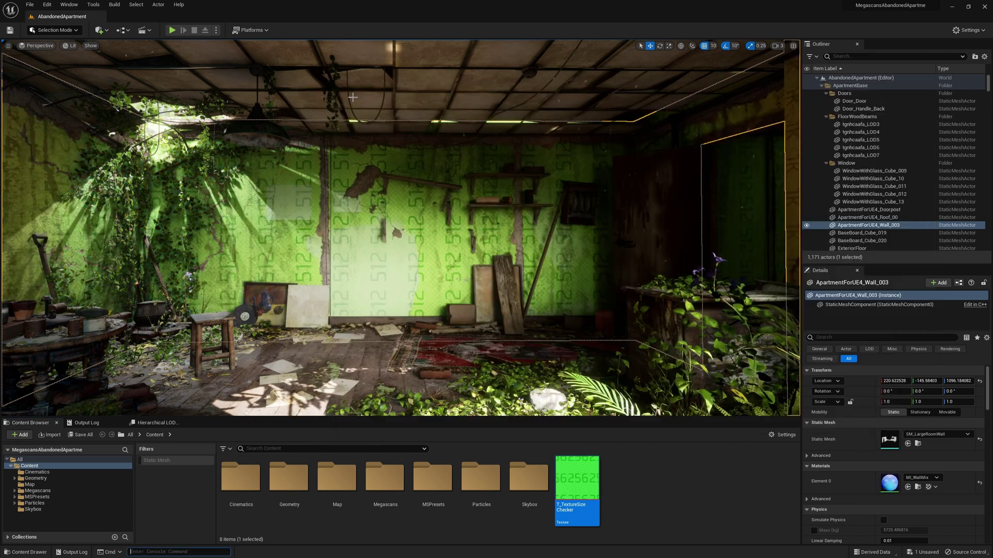
{"action": "key", "text": "Escape"}
{"action": "key", "text": "F11"}
{"action": "left_click", "coordinate": [67, 7]}
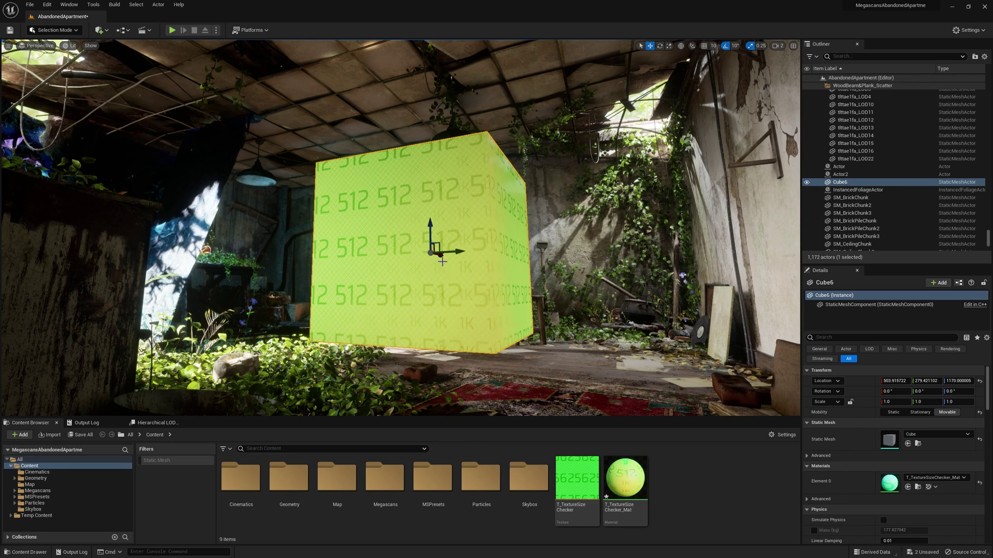
Move the checker cube deeper into the room with the gizmo.
{"action": "left_click_drag", "start_coordinate": [441, 257], "coordinate": [451, 278]}
{"action": "left_click", "coordinate": [8, 46]}
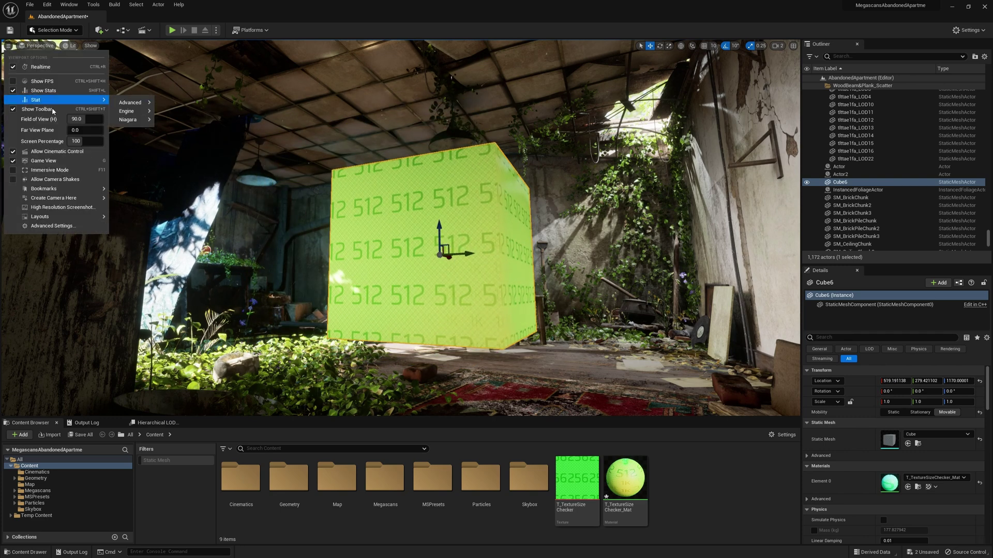
{"action": "left_click", "coordinate": [86, 142]}
{"action": "type", "text": "50"}
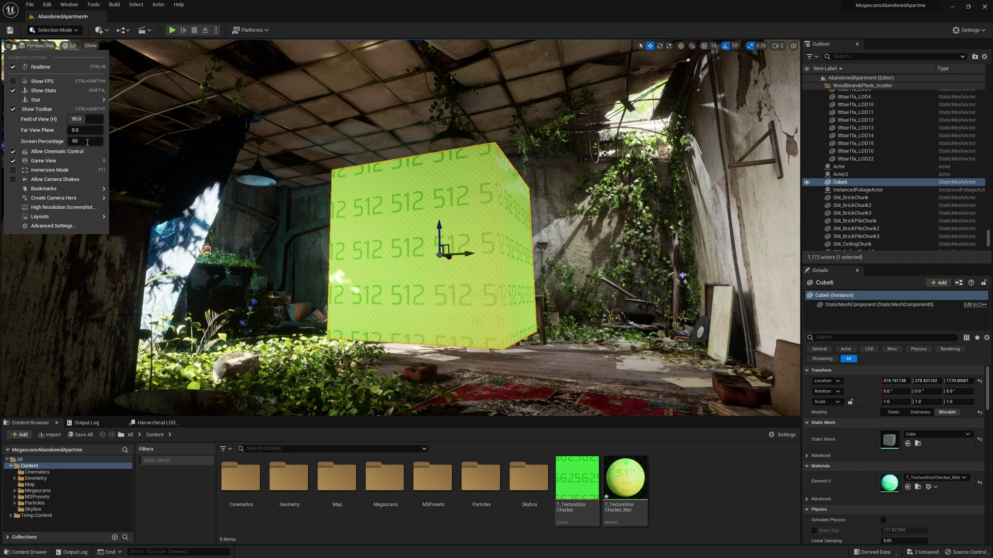
{"action": "key", "text": "Return"}
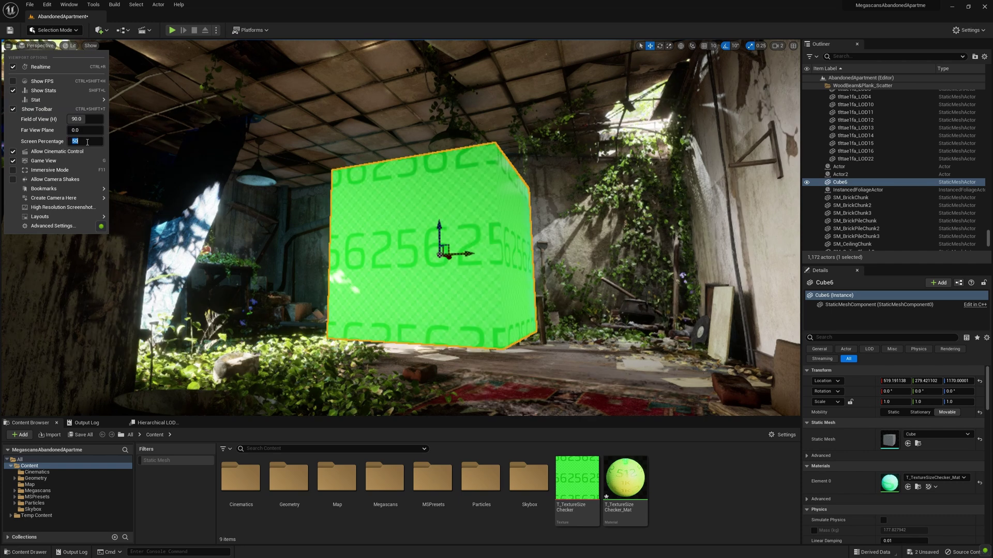
{"action": "type", "text": "75"}
{"action": "key", "text": "Return"}
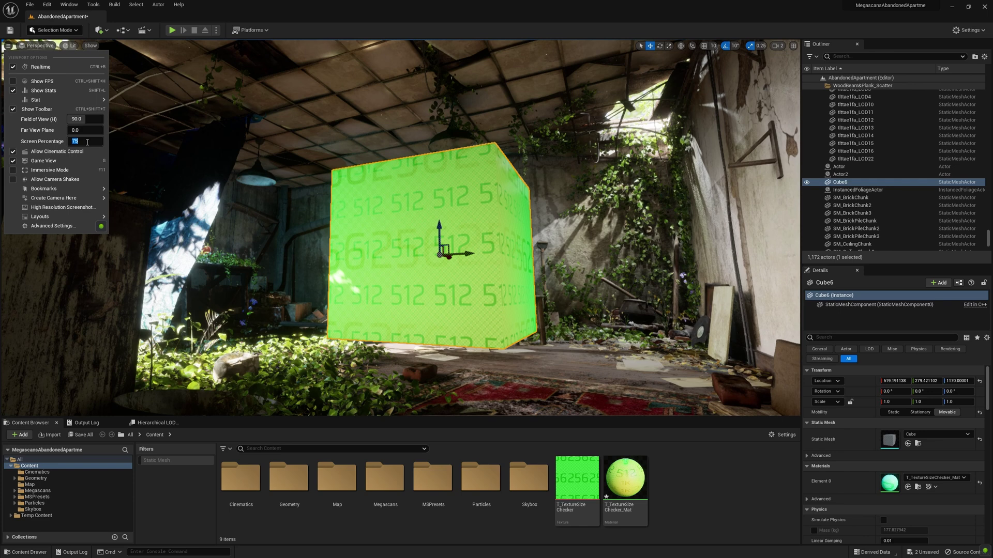
{"action": "type", "text": "100"}
{"action": "key", "text": "Return"}
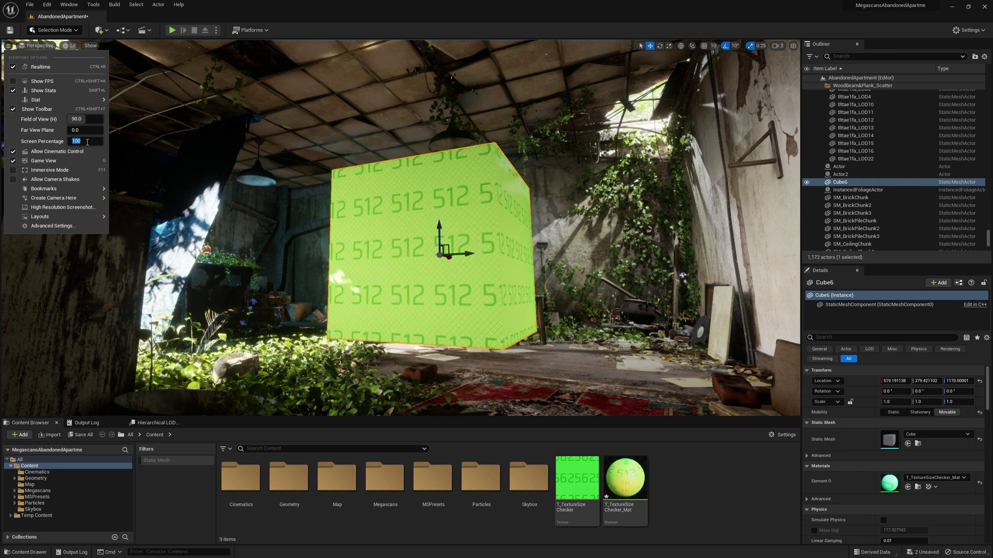
{"action": "type", "text": "200"}
{"action": "key", "text": "Return"}
{"action": "type", "text": "10"}
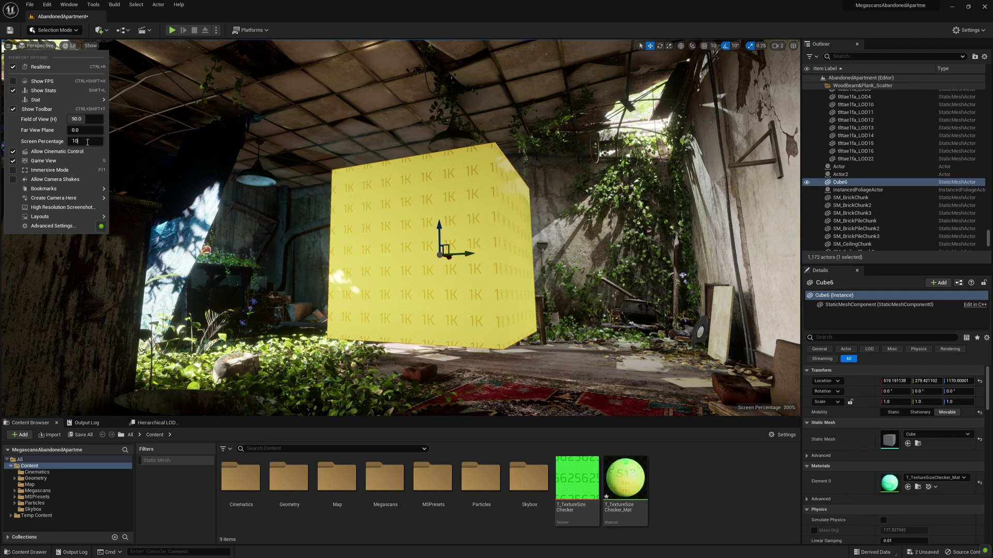
{"action": "key", "text": "Return"}
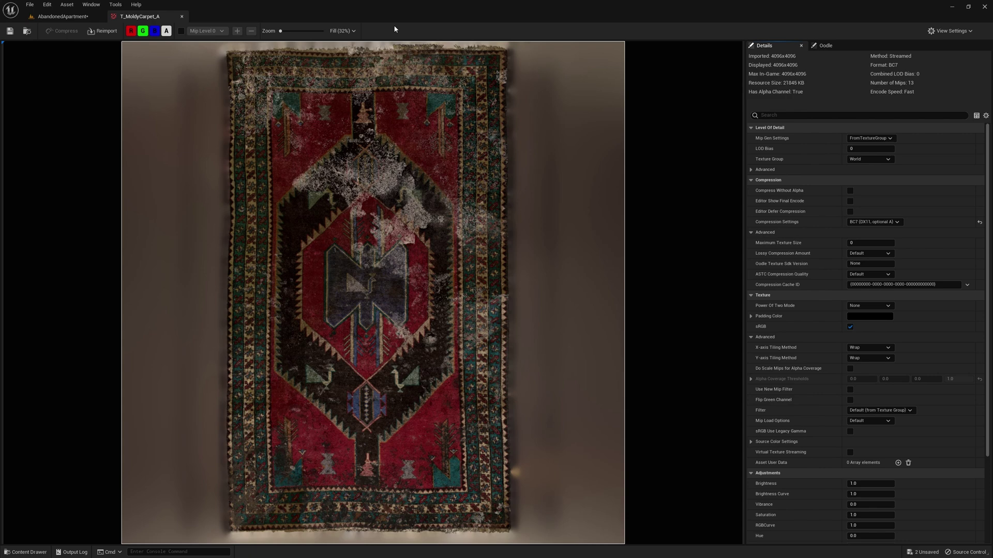
Enable mip preview on T_MoldyCarpet_A and step down to the smallest mip level.
{"action": "left_click", "coordinate": [180, 31]}
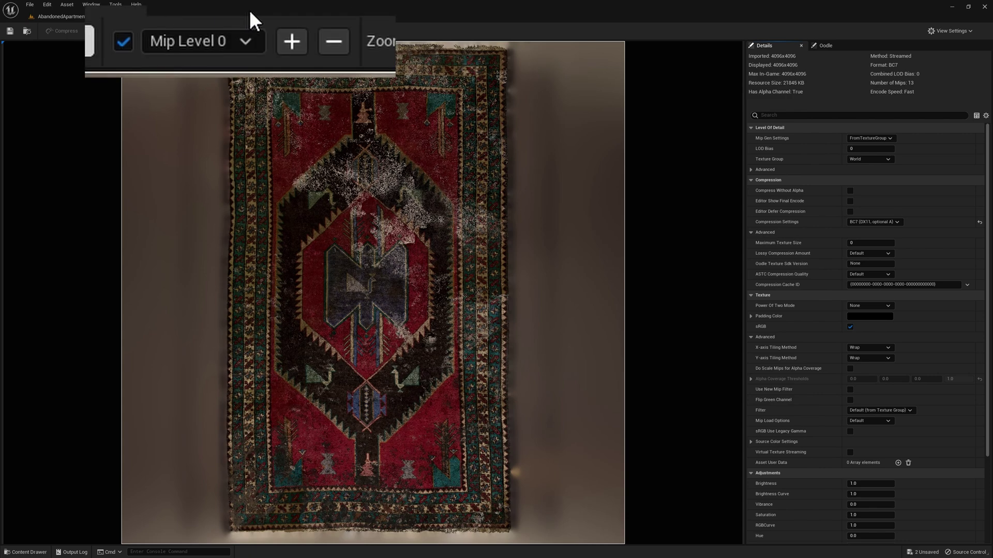
{"action": "left_click", "coordinate": [237, 31]}
{"action": "left_click", "coordinate": [236, 31]}
{"action": "left_click", "coordinate": [236, 31]}
{"action": "left_click", "coordinate": [237, 31]}
{"action": "left_click", "coordinate": [237, 31]}
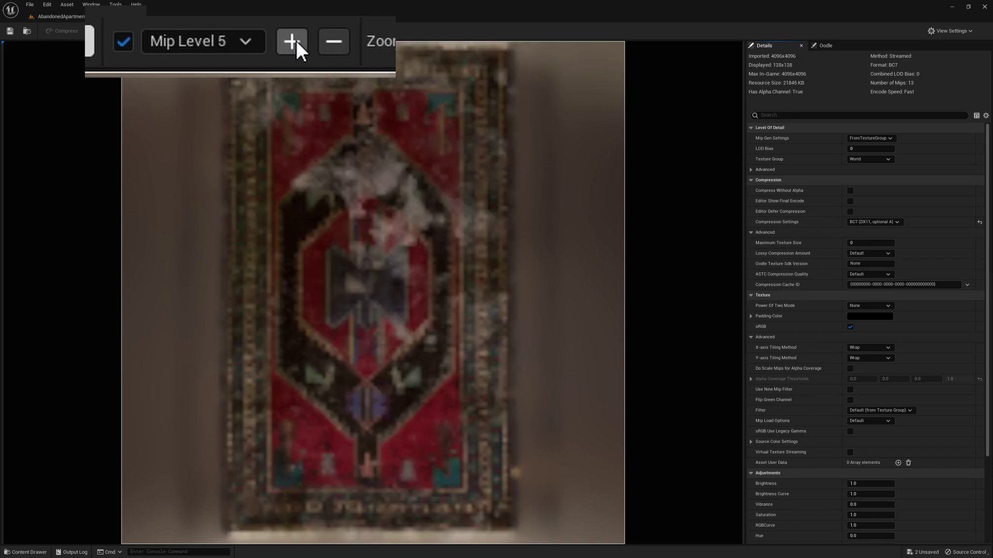
{"action": "left_click", "coordinate": [237, 31]}
{"action": "left_click", "coordinate": [237, 31]}
{"action": "left_click", "coordinate": [237, 31]}
{"action": "left_click", "coordinate": [237, 31]}
{"action": "left_click", "coordinate": [237, 31]}
{"action": "left_click", "coordinate": [237, 31]}
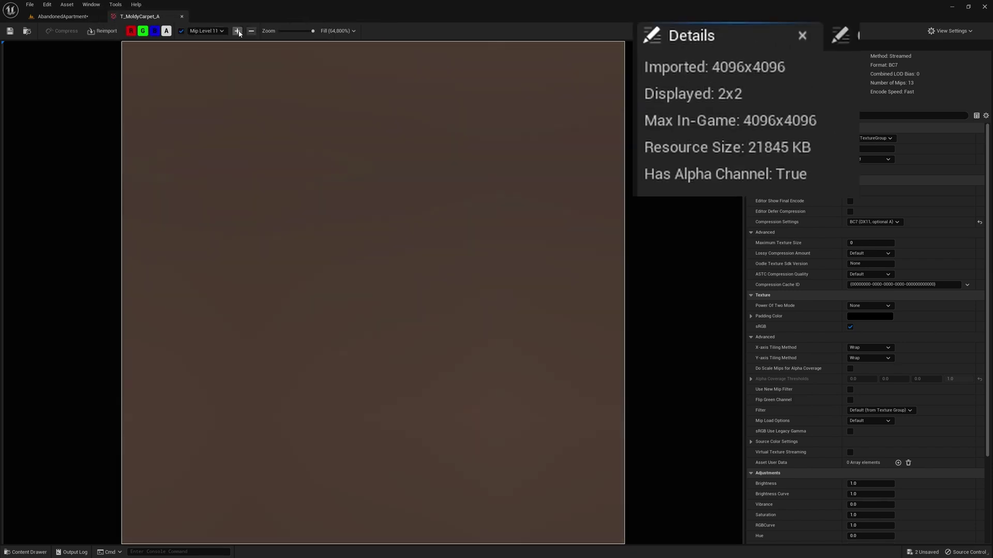
{"action": "left_click", "coordinate": [237, 31]}
Step back up the mips to full 4096x4096 and turn off mip preview.
{"action": "left_click", "coordinate": [251, 31]}
{"action": "left_click", "coordinate": [252, 31]}
{"action": "left_click", "coordinate": [251, 31]}
{"action": "left_click", "coordinate": [251, 31]}
{"action": "left_click", "coordinate": [251, 31]}
{"action": "left_click", "coordinate": [251, 32]}
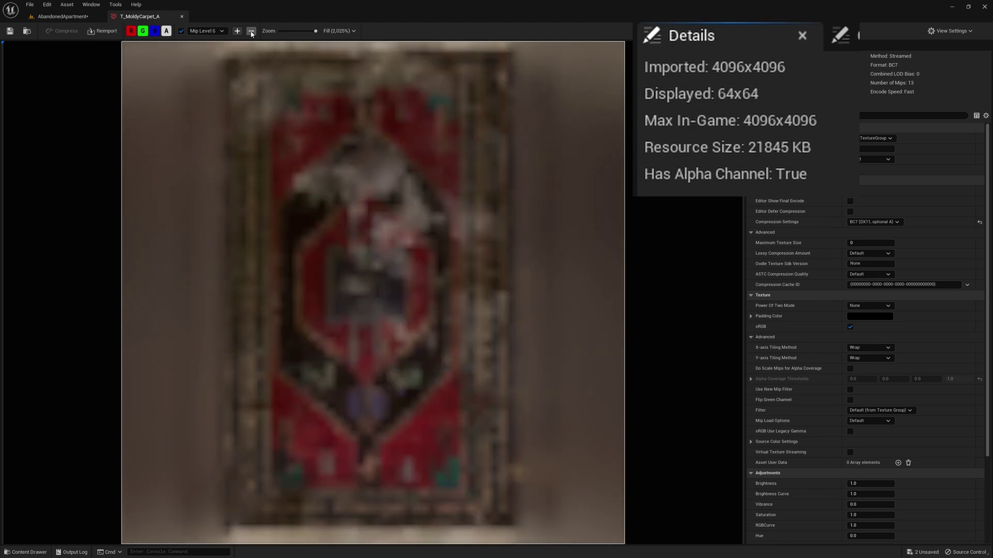
{"action": "left_click", "coordinate": [251, 32]}
{"action": "left_click", "coordinate": [251, 31]}
{"action": "left_click", "coordinate": [251, 32]}
{"action": "left_click", "coordinate": [252, 32]}
{"action": "left_click", "coordinate": [251, 31]}
{"action": "left_click", "coordinate": [251, 31]}
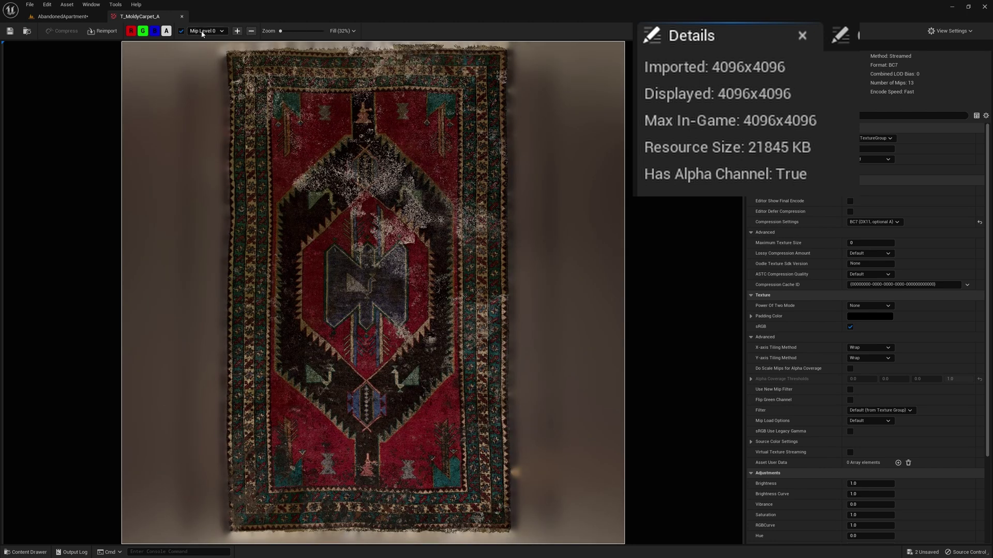
{"action": "left_click", "coordinate": [181, 31]}
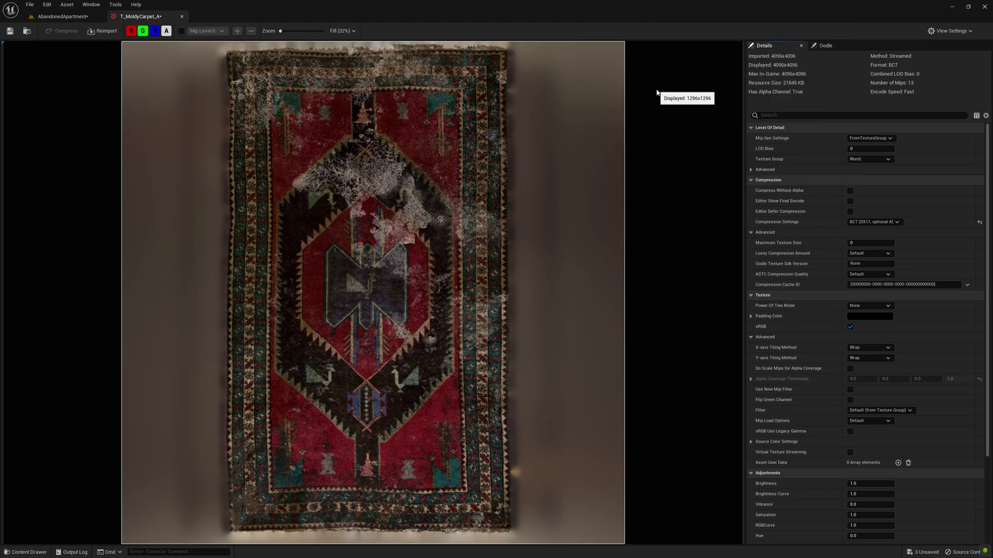
{"action": "left_click", "coordinate": [873, 148]}
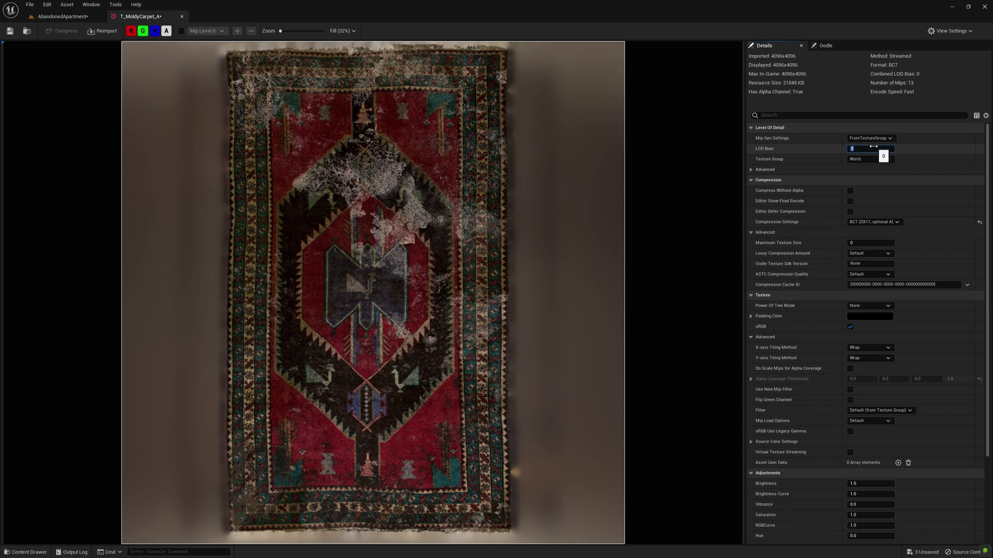
{"action": "type", "text": "2"}
{"action": "key", "text": "Return"}
{"action": "type", "text": "3"}
{"action": "key", "text": "Return"}
{"action": "type", "text": "4"}
{"action": "key", "text": "Return"}
{"action": "type", "text": "5"}
{"action": "key", "text": "Return"}
{"action": "type", "text": "6"}
{"action": "key", "text": "Return"}
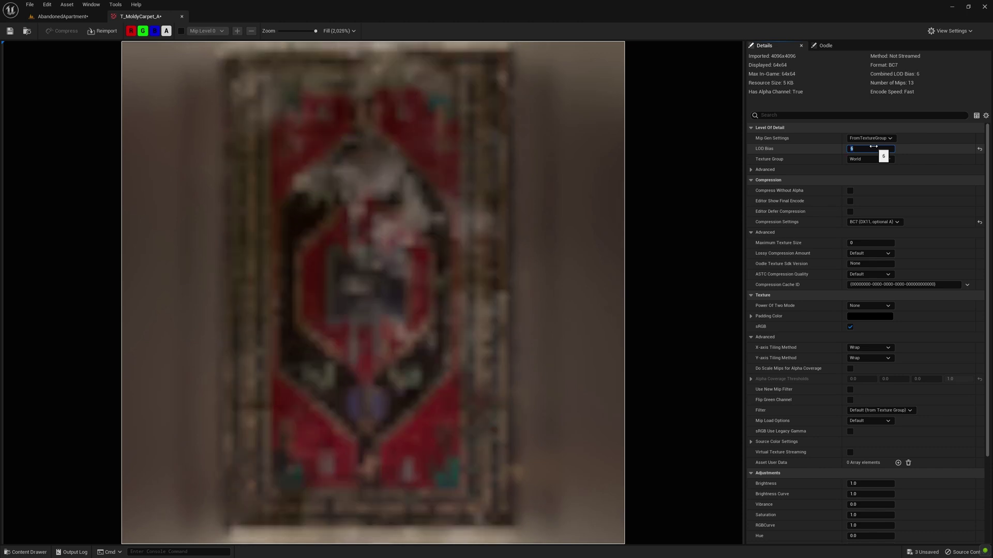
{"action": "type", "text": "7"}
{"action": "key", "text": "Return"}
{"action": "type", "text": "8"}
{"action": "key", "text": "Return"}
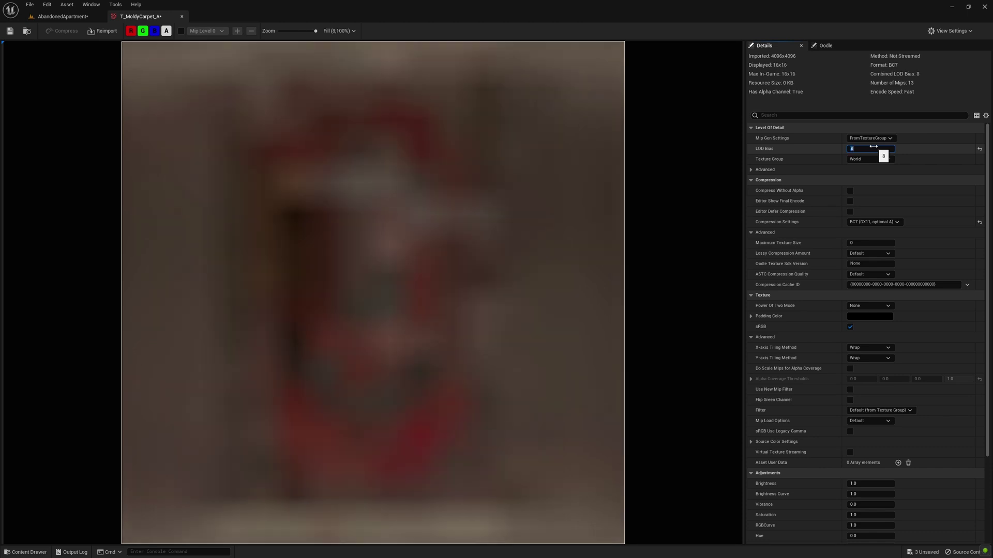
{"action": "type", "text": "7"}
{"action": "key", "text": "Return"}
{"action": "type", "text": "6"}
{"action": "key", "text": "Return"}
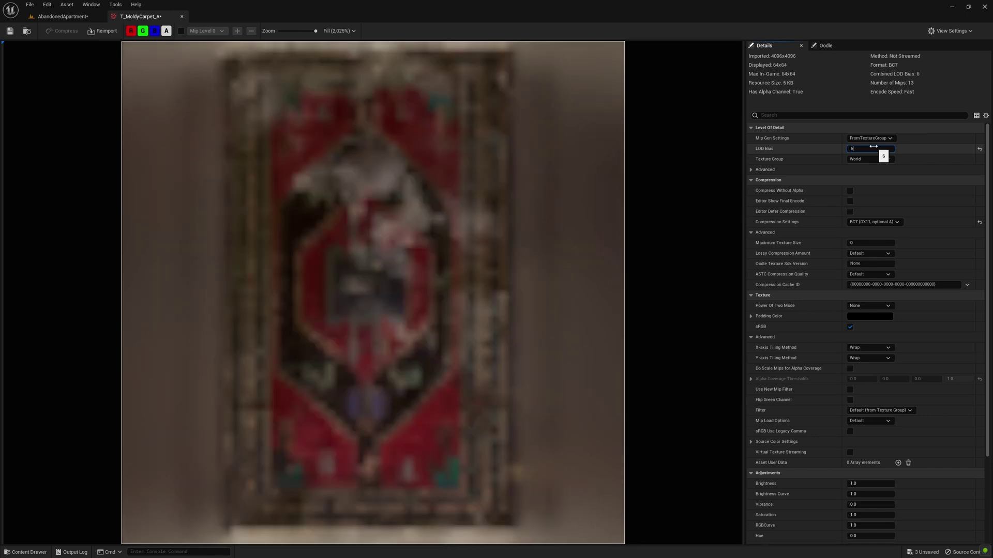
{"action": "type", "text": "5"}
{"action": "key", "text": "Return"}
{"action": "type", "text": "4"}
{"action": "key", "text": "Return"}
{"action": "type", "text": "3"}
{"action": "key", "text": "Return"}
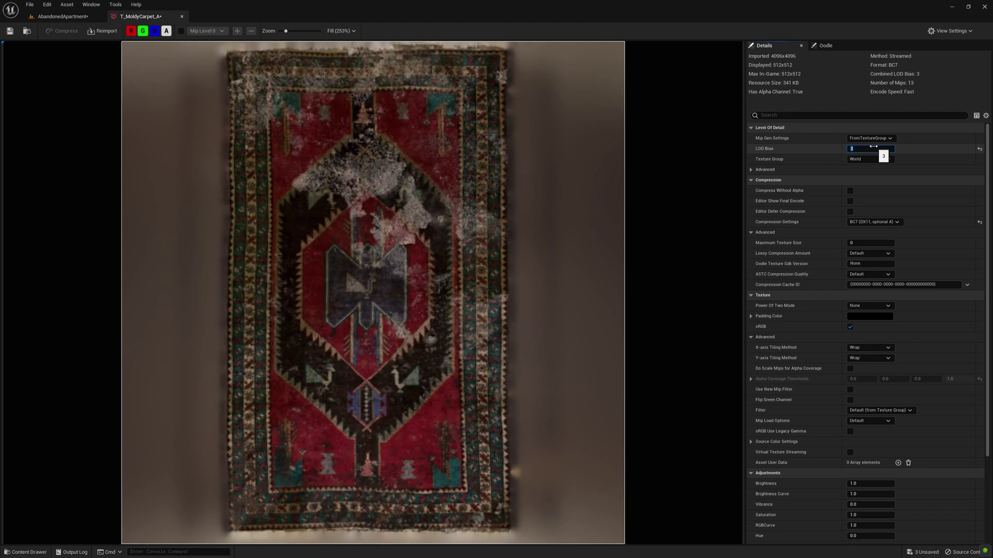
{"action": "type", "text": "2"}
{"action": "key", "text": "Return"}
{"action": "type", "text": "1"}
{"action": "key", "text": "Return"}
{"action": "type", "text": "0"}
{"action": "key", "text": "Return"}
{"action": "left_click", "coordinate": [898, 147]}
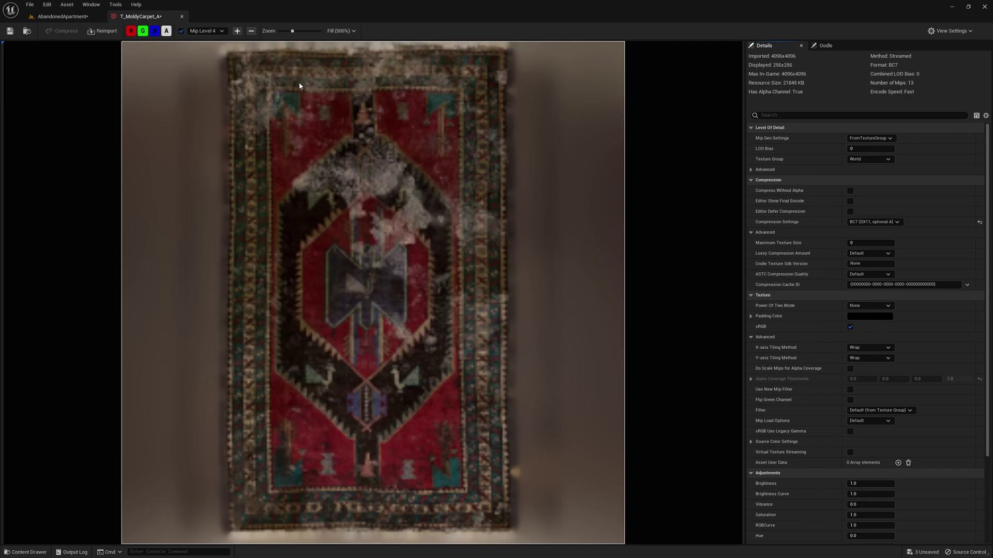
{"action": "left_click", "coordinate": [883, 139]}
{"action": "left_click", "coordinate": [873, 238]}
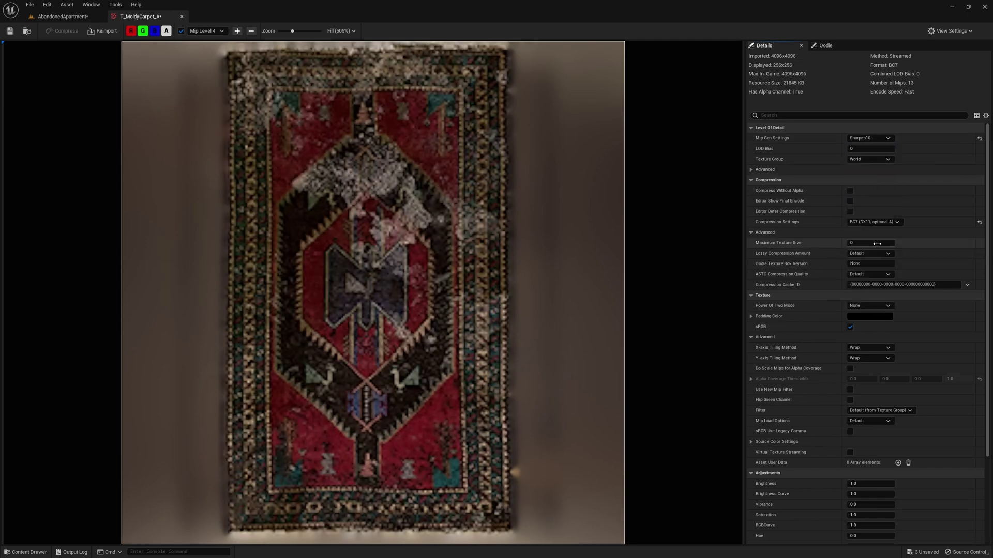
{"action": "left_click", "coordinate": [882, 139]}
{"action": "left_click", "coordinate": [869, 295]}
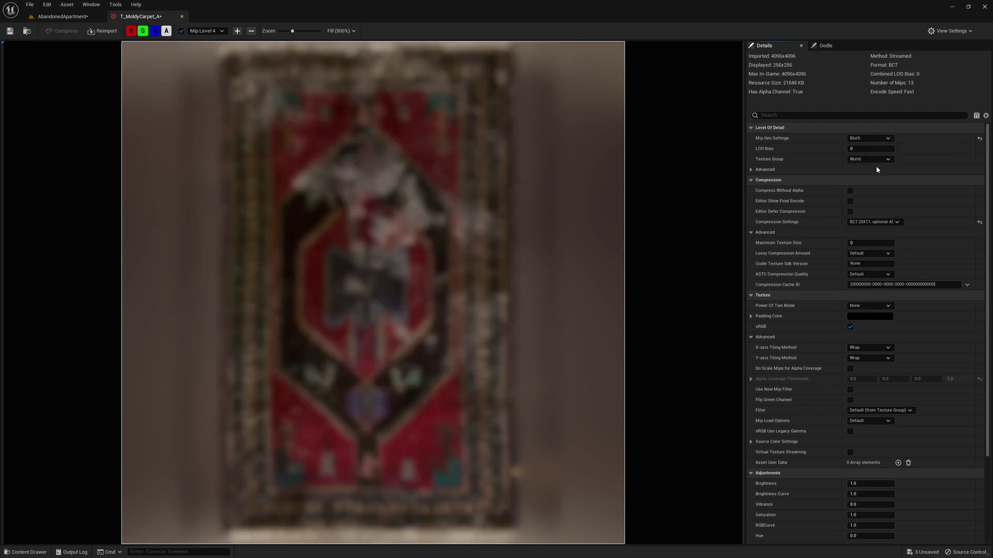
{"action": "left_click", "coordinate": [874, 140]}
{"action": "left_click", "coordinate": [874, 301]}
{"action": "left_click", "coordinate": [879, 139]}
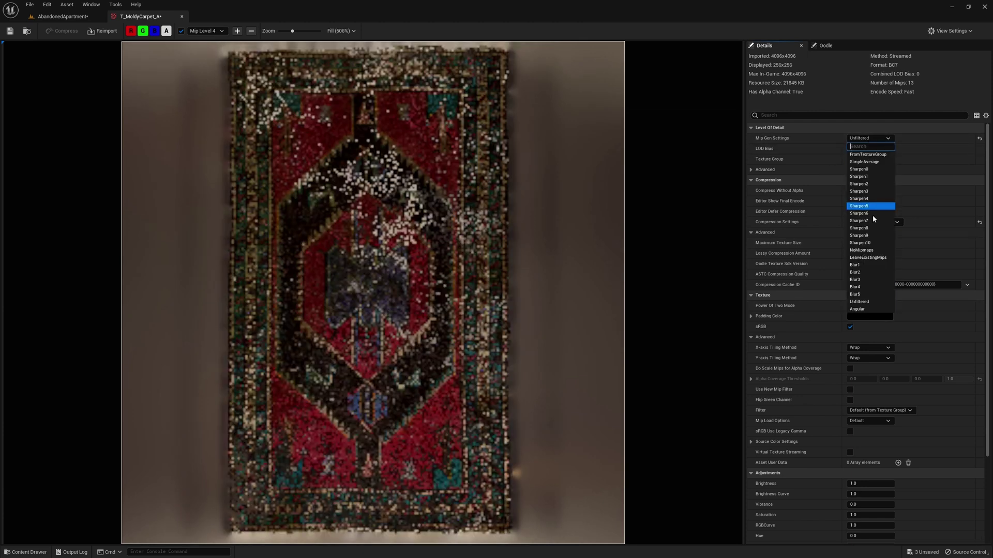
{"action": "left_click", "coordinate": [879, 154]}
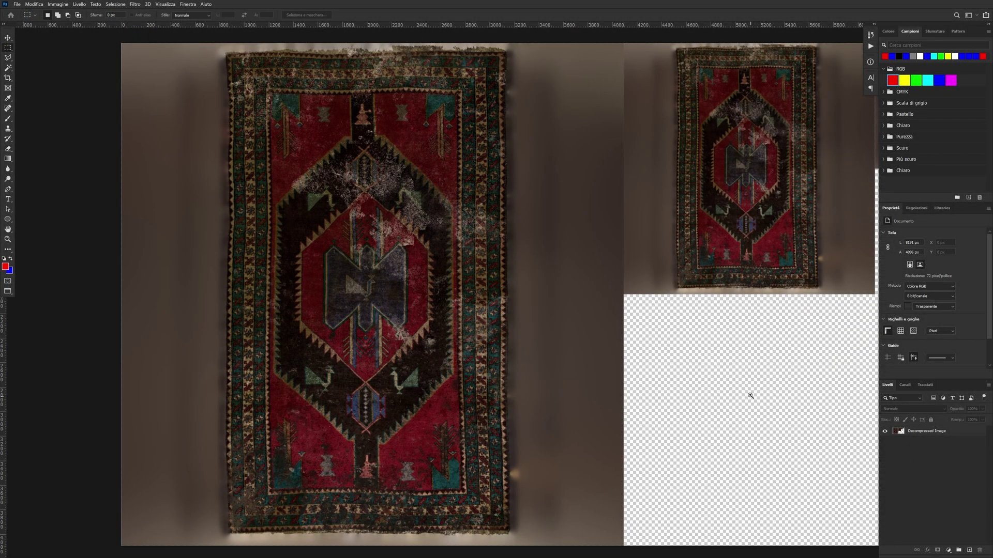
{"action": "scroll", "coordinate": [755, 397], "scroll_direction": "down", "scroll_amount": 3, "text": "alt"}
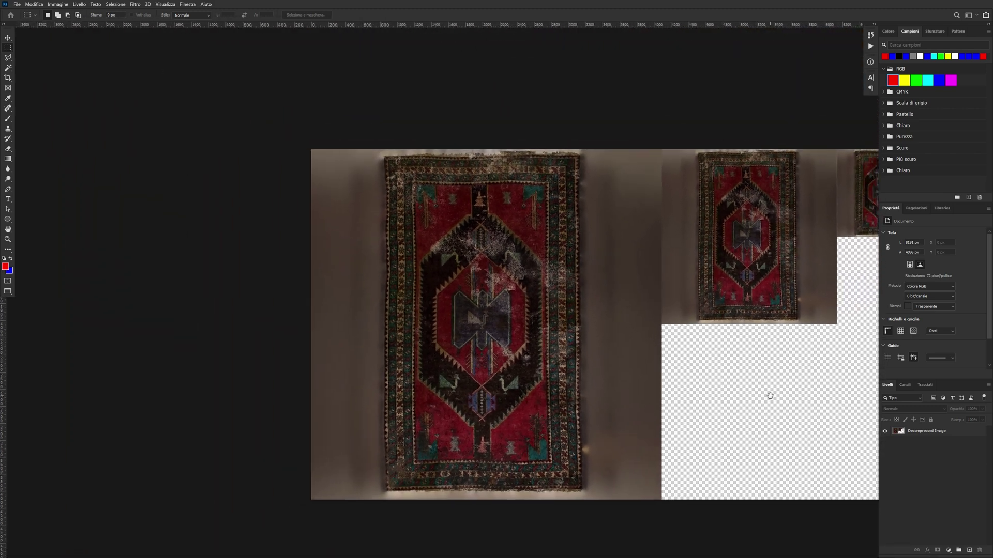
{"action": "left_click_drag", "start_coordinate": [769, 395], "coordinate": [581, 364]}
{"action": "scroll", "coordinate": [565, 355], "scroll_direction": "up", "scroll_amount": 1, "text": "alt"}
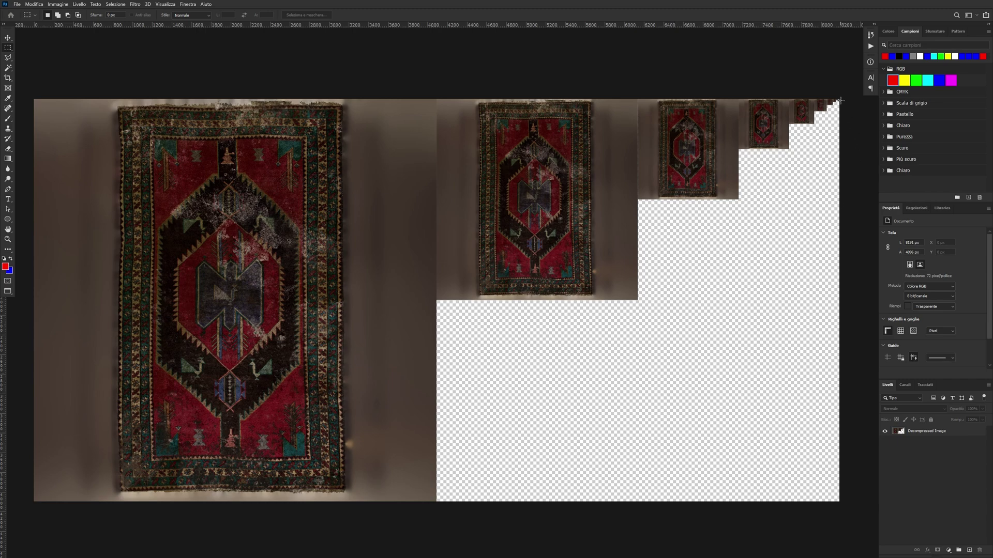
{"action": "left_click_drag", "start_coordinate": [842, 101], "coordinate": [926, 277]}
{"action": "left_click_drag", "start_coordinate": [832, 214], "coordinate": [627, 307]}
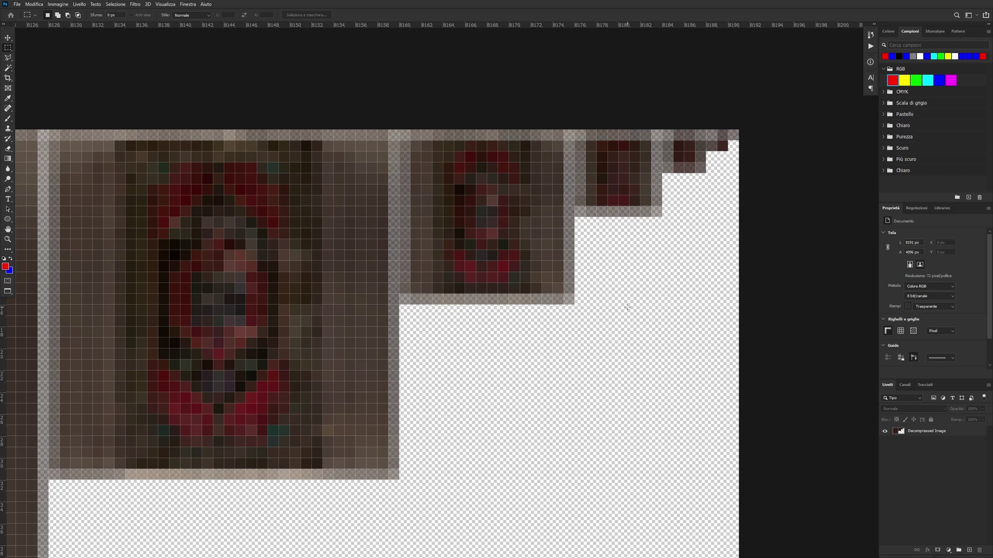
{"action": "key", "text": "ctrl+0"}
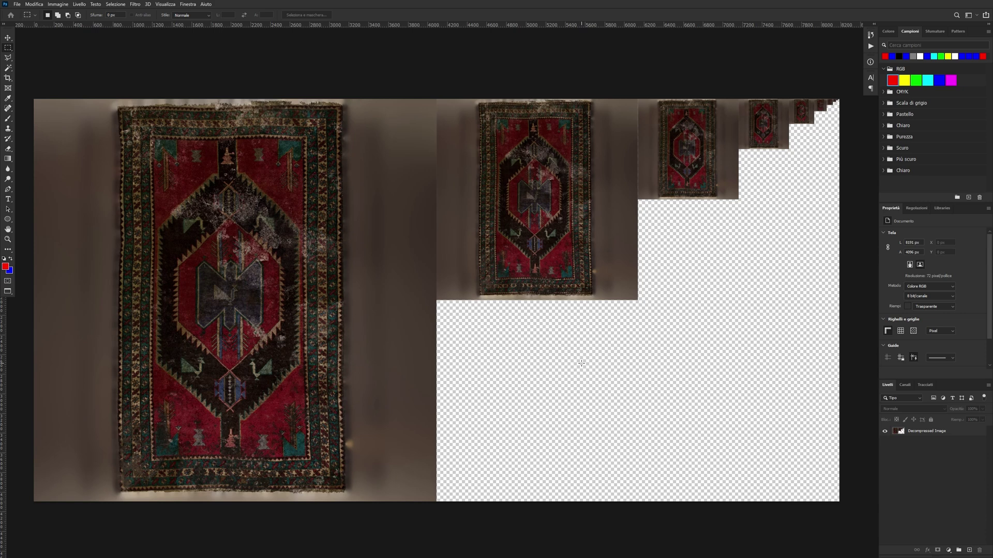
Select all nine CustomMIPLevel images in the CustomMIP folder.
{"action": "key", "text": "alt+Tab"}
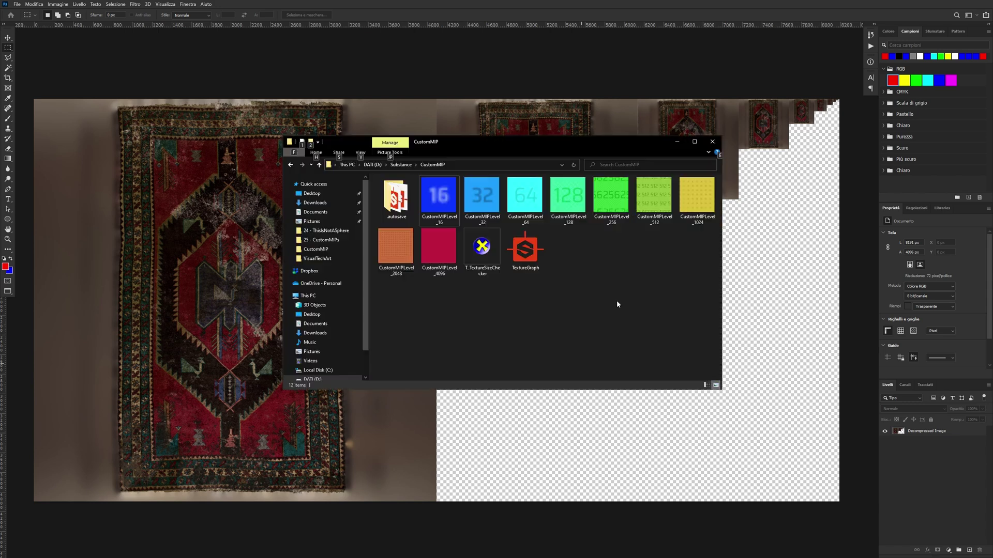
{"action": "left_click", "coordinate": [437, 255], "text": "shift"}
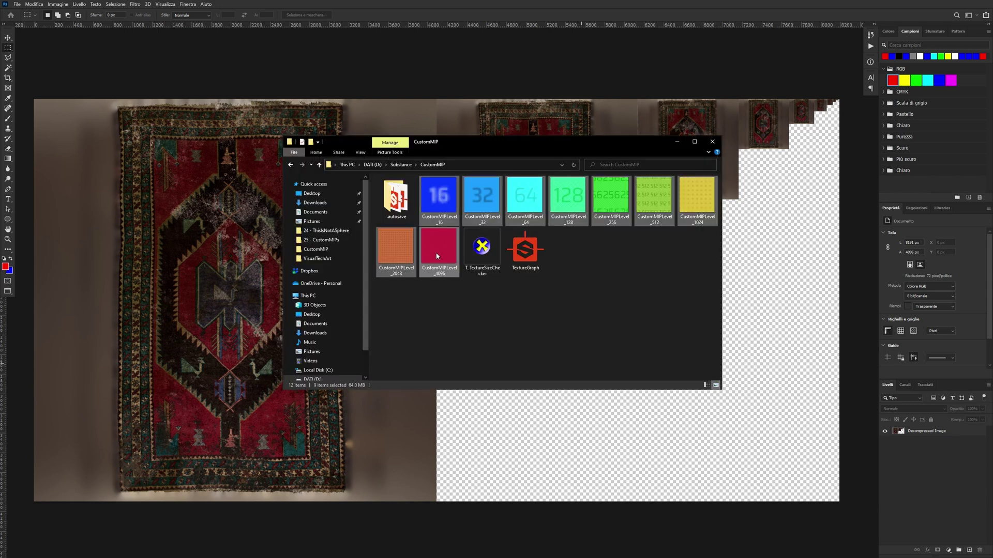
{"action": "key", "text": "alt+Tab"}
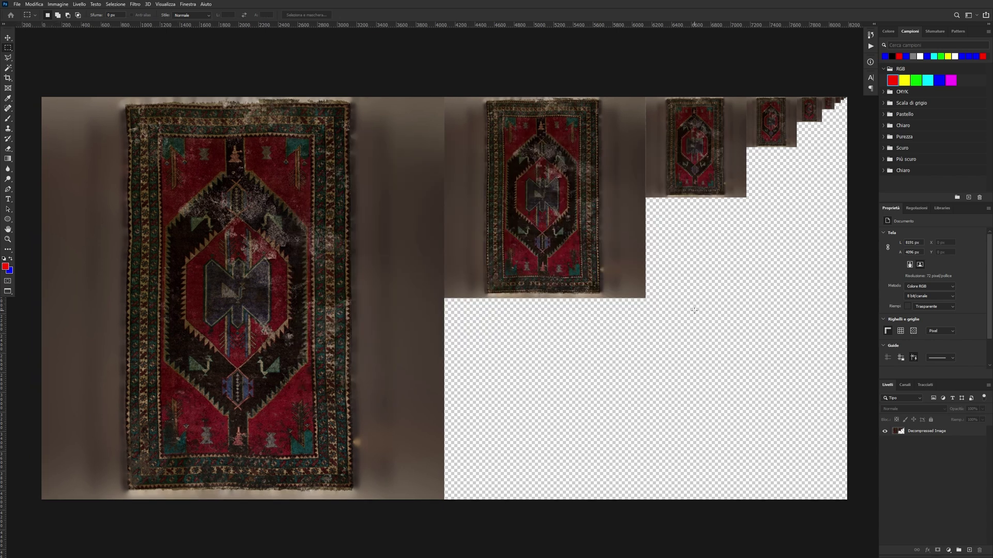
Create a new Photoshop document 8191 wide by 4096 high.
{"action": "left_click", "coordinate": [18, 5]}
{"action": "left_click", "coordinate": [27, 12]}
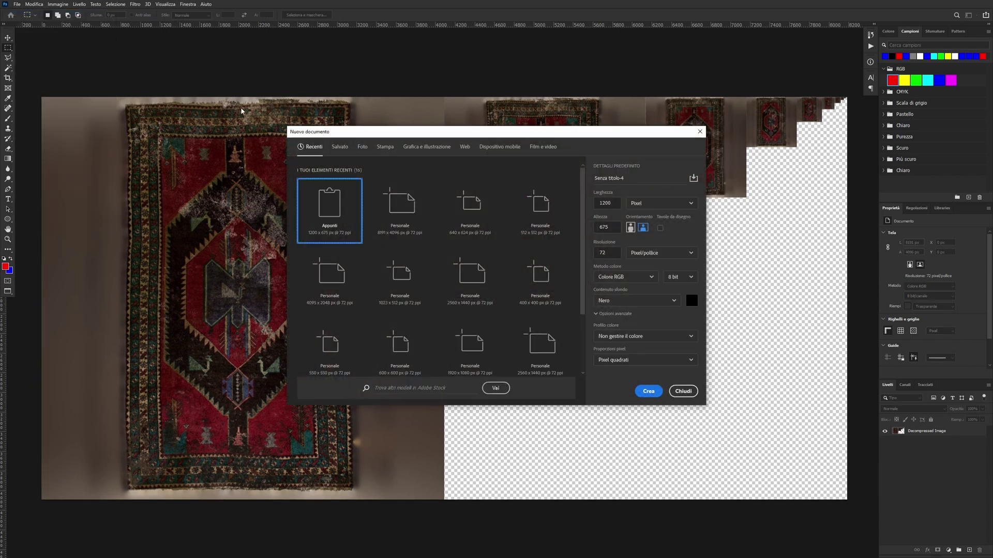
{"action": "double_click", "coordinate": [596, 228]}
{"action": "type", "text": "4096"}
{"action": "double_click", "coordinate": [599, 202]}
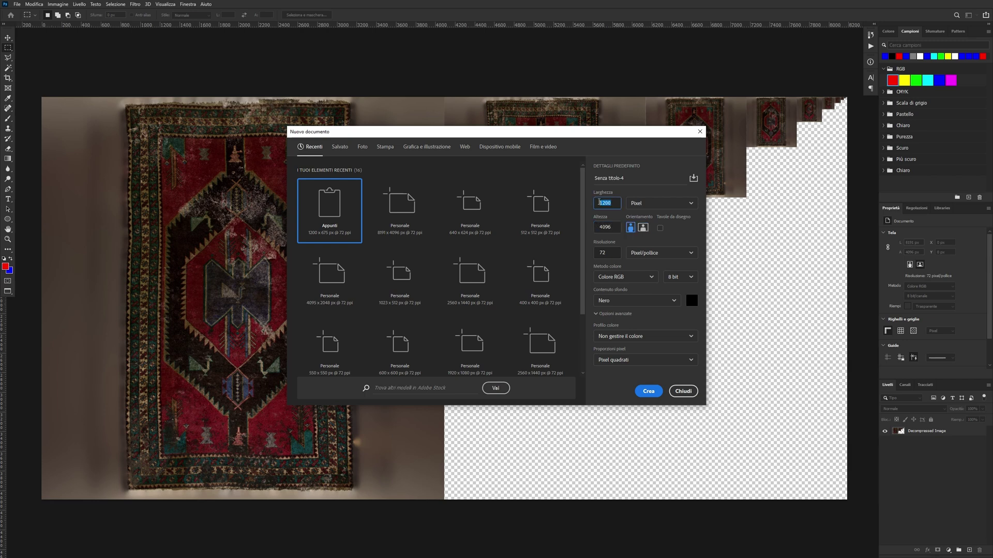
{"action": "type", "text": "8191"}
{"action": "left_click", "coordinate": [644, 392]}
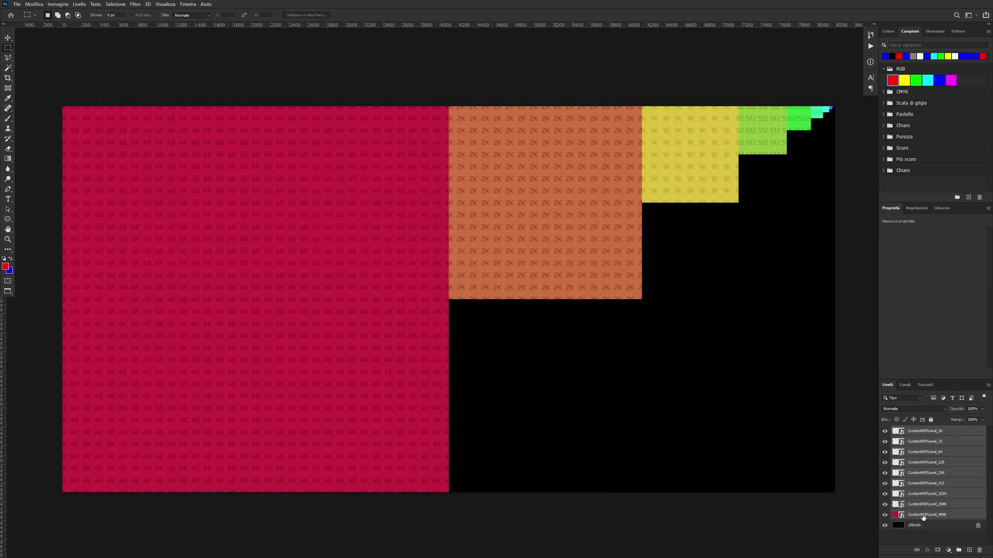
Save the atlas as the DDS NVIDIA Texture Tools Exporter file type.
{"action": "left_click", "coordinate": [17, 4]}
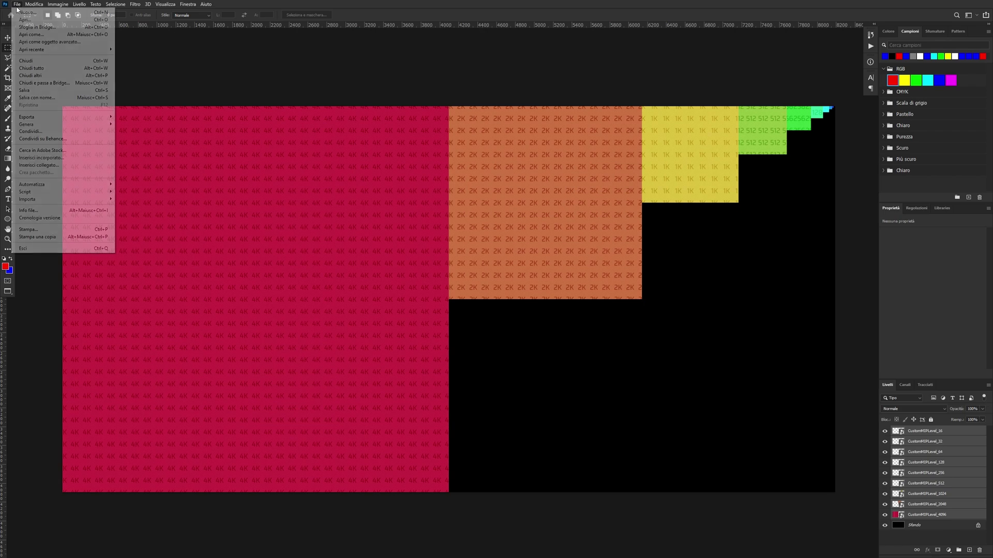
{"action": "left_click", "coordinate": [40, 88]}
{"action": "left_click", "coordinate": [253, 249]}
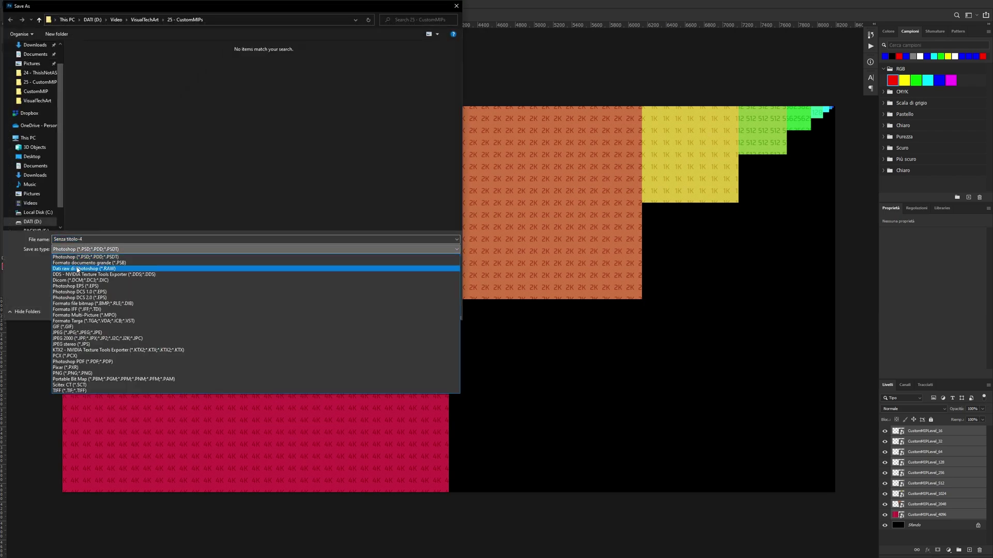
{"action": "left_click", "coordinate": [155, 268]}
{"action": "left_click", "coordinate": [406, 313]}
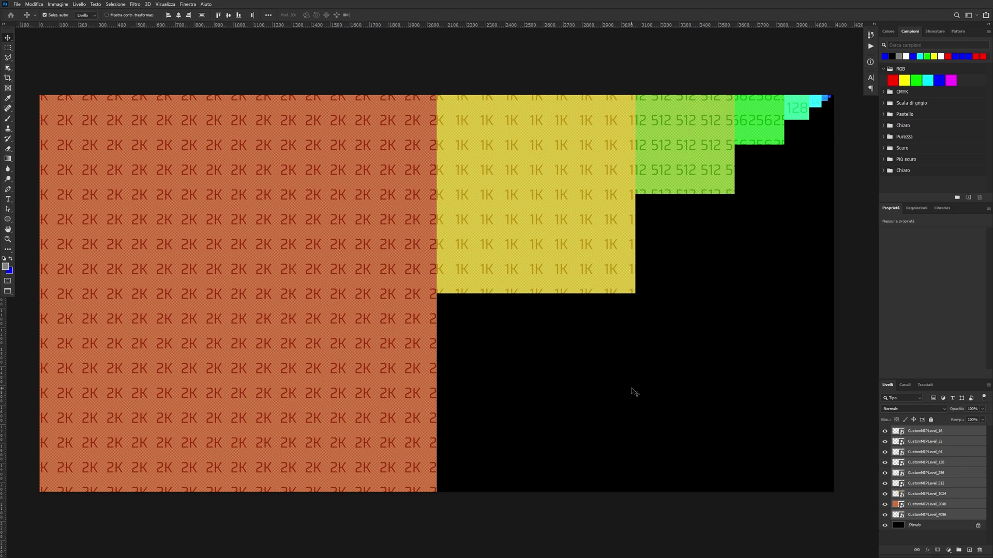
Save the atlas as DDS with the uncompressed 8.8.8.X BGRX format.
{"action": "left_click", "coordinate": [17, 4]}
{"action": "left_click", "coordinate": [89, 120]}
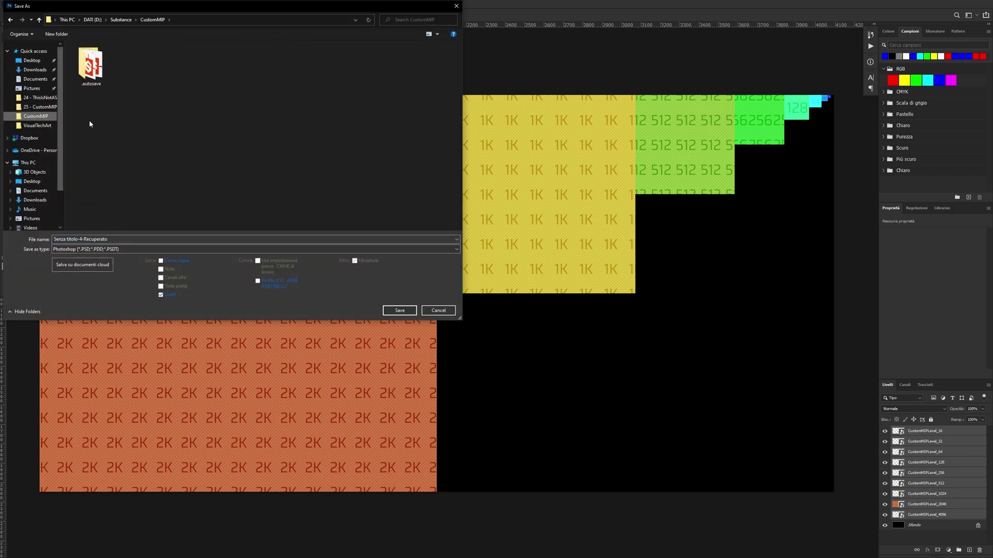
{"action": "left_click", "coordinate": [253, 249]}
{"action": "left_click", "coordinate": [155, 273]}
{"action": "left_click", "coordinate": [400, 310]}
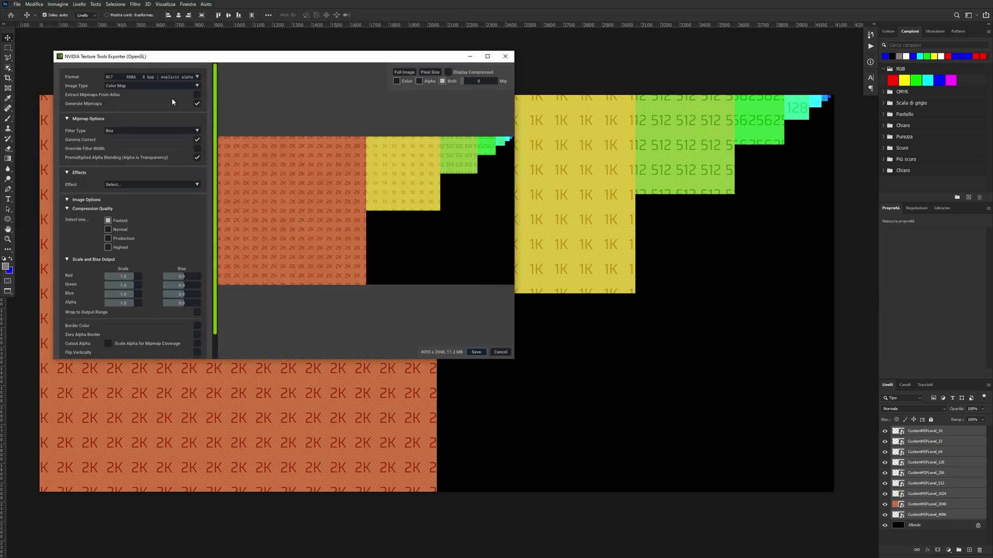
{"action": "left_click", "coordinate": [170, 78]}
{"action": "scroll", "coordinate": [163, 104], "scroll_direction": "down", "scroll_amount": 3}
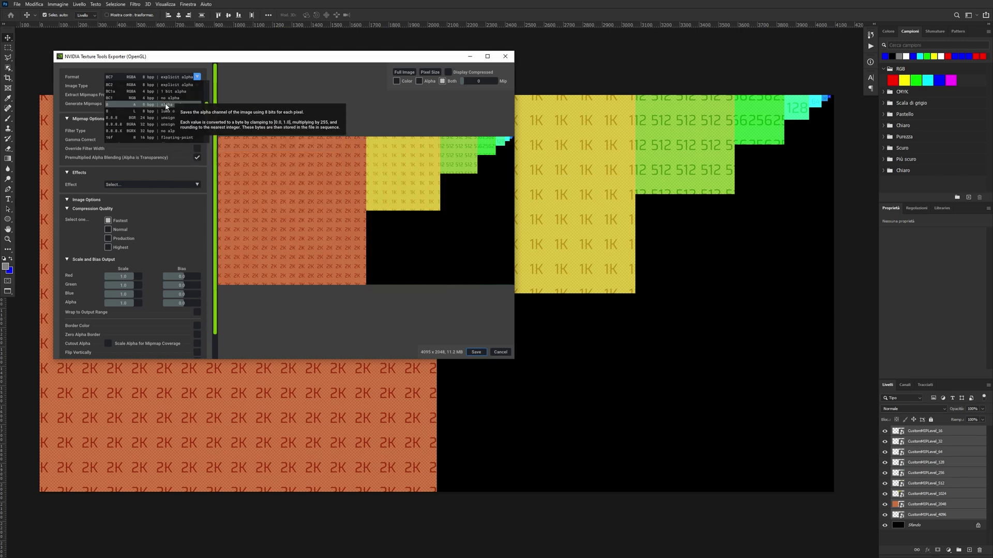
{"action": "left_click", "coordinate": [161, 134]}
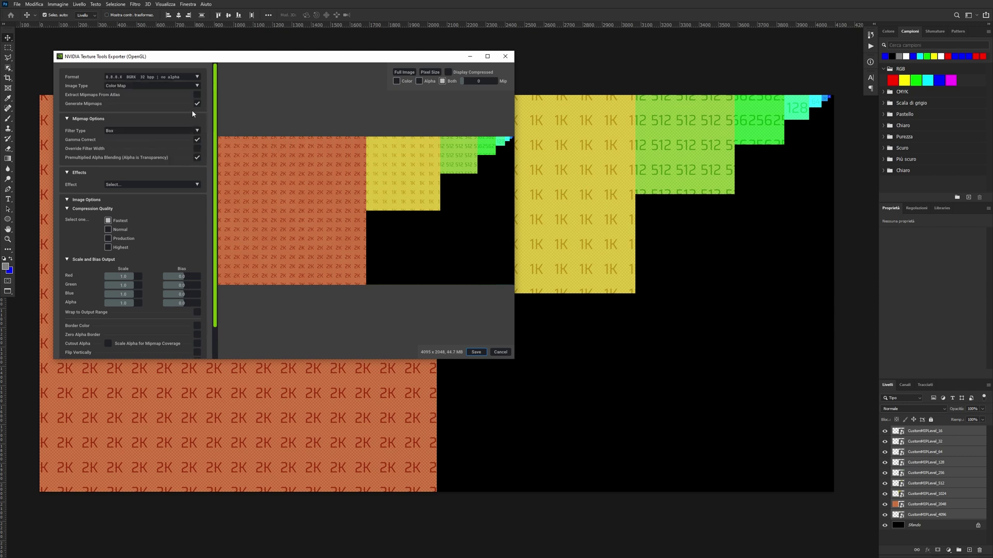
Extract mipmaps from the atlas with 12 mips at Highest quality, and save.
{"action": "left_click", "coordinate": [202, 95]}
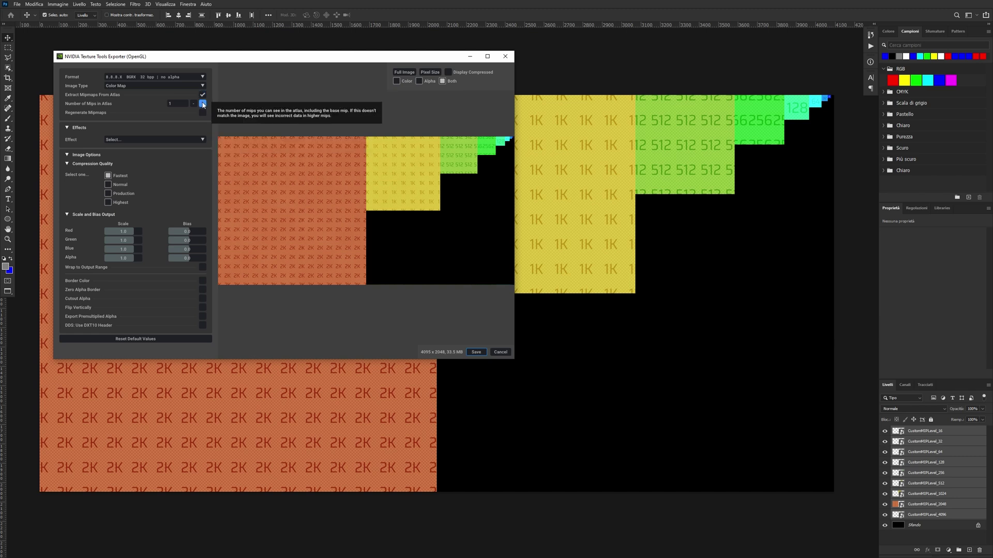
{"action": "left_click", "coordinate": [203, 103]}
{"action": "left_click", "coordinate": [202, 103]}
{"action": "left_click", "coordinate": [203, 103]}
{"action": "left_click", "coordinate": [203, 103]}
{"action": "left_click", "coordinate": [203, 104]}
{"action": "left_click", "coordinate": [202, 103]}
{"action": "left_click", "coordinate": [202, 103]}
{"action": "left_click", "coordinate": [203, 104]}
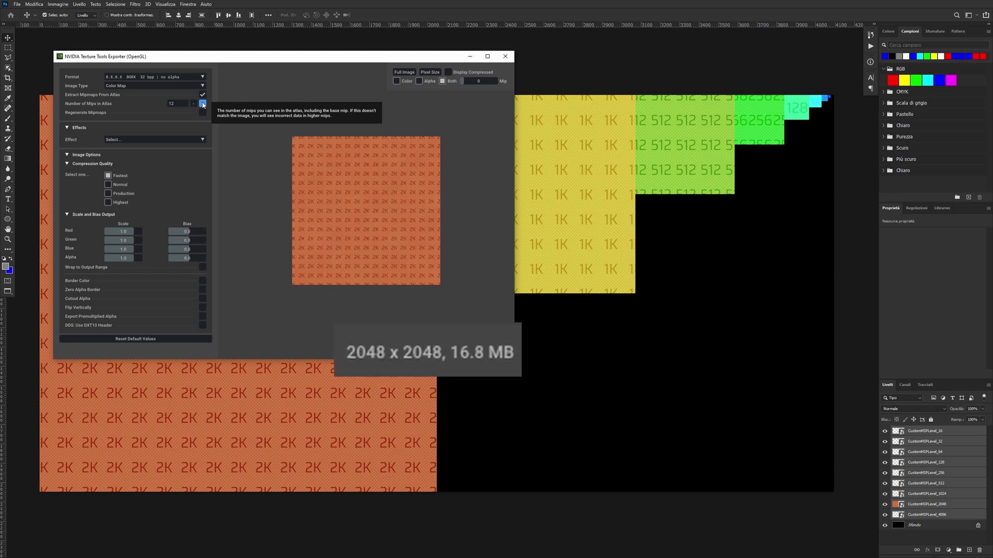
{"action": "left_click", "coordinate": [107, 203]}
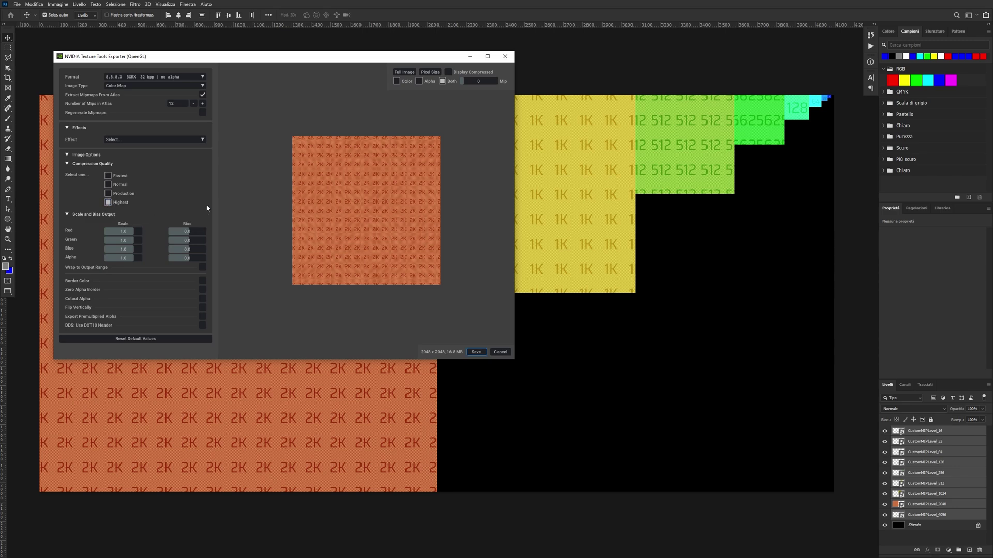
{"action": "left_click", "coordinate": [475, 352]}
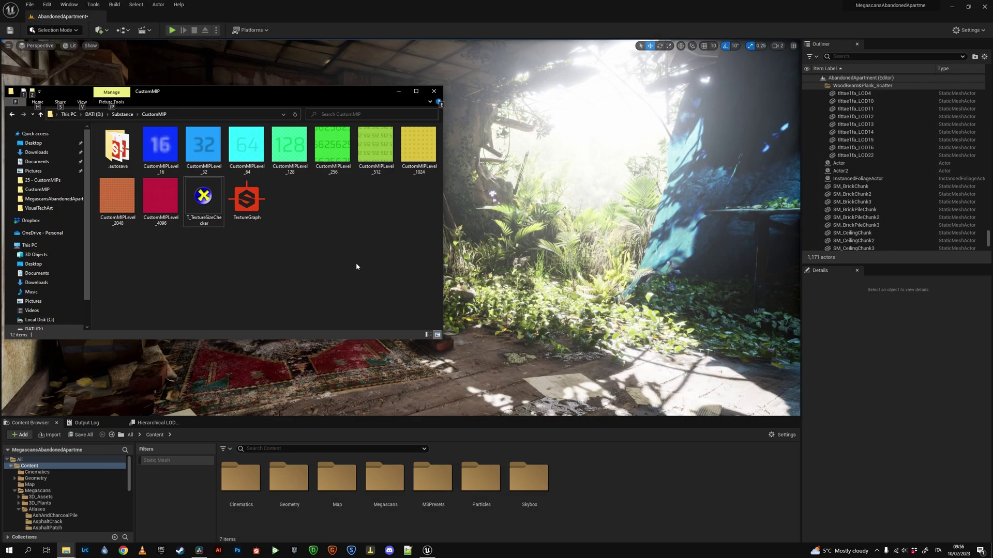
Import the T_TextureSizeChecker DDS into the Content Browser.
{"action": "left_click", "coordinate": [205, 199]}
{"action": "left_click_drag", "start_coordinate": [205, 199], "coordinate": [604, 495]}
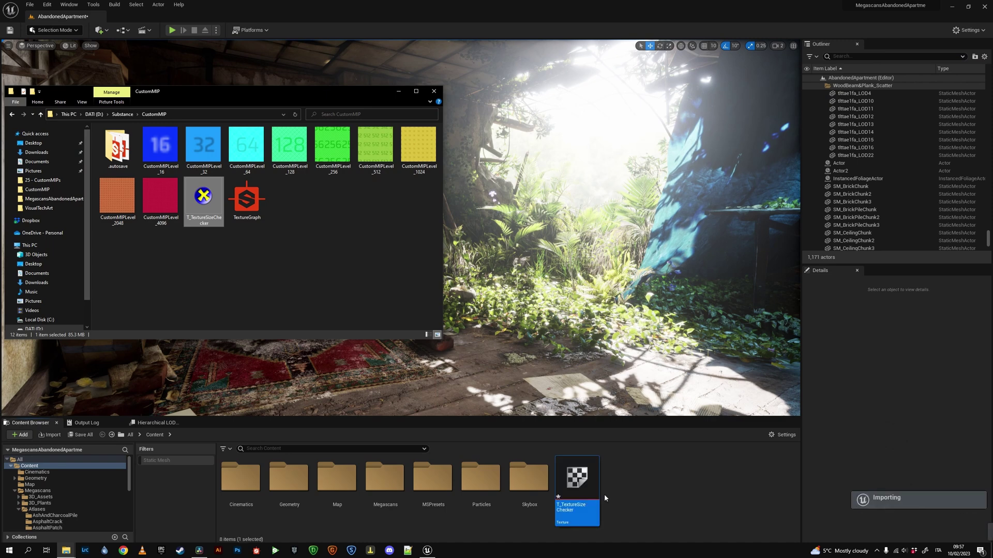
{"action": "left_click", "coordinate": [649, 485]}
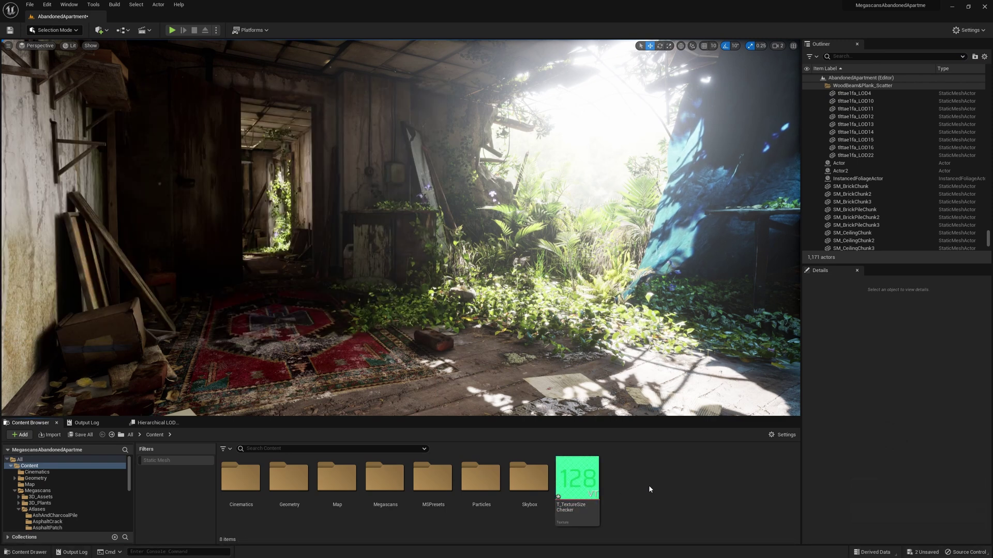
Open T_TextureSizeChecker, search 'virtu', and untick Virtual Texture Streaming.
{"action": "double_click", "coordinate": [577, 483]}
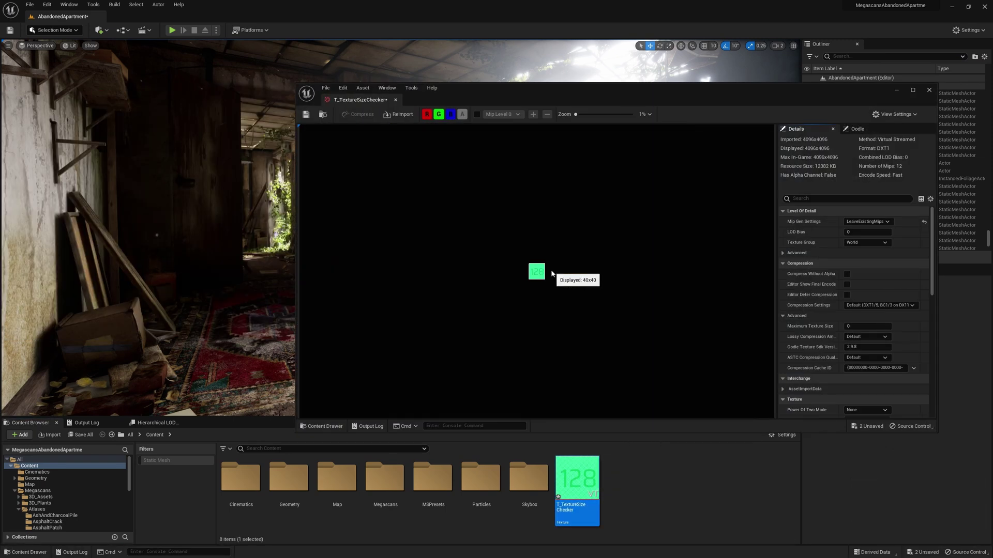
{"action": "scroll", "coordinate": [551, 273], "scroll_direction": "up", "scroll_amount": 5}
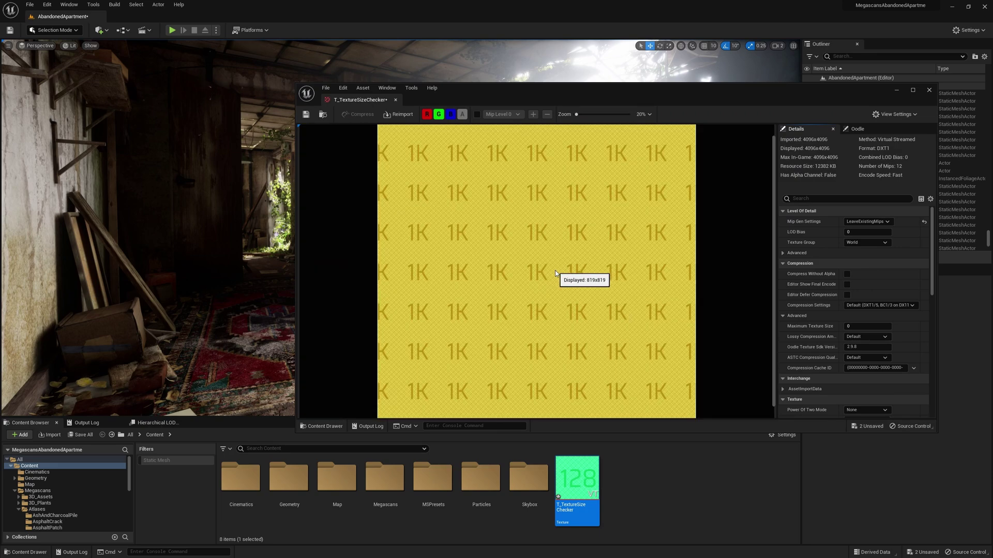
{"action": "left_click", "coordinate": [799, 198]}
{"action": "type", "text": "virtu"}
{"action": "left_click", "coordinate": [846, 232]}
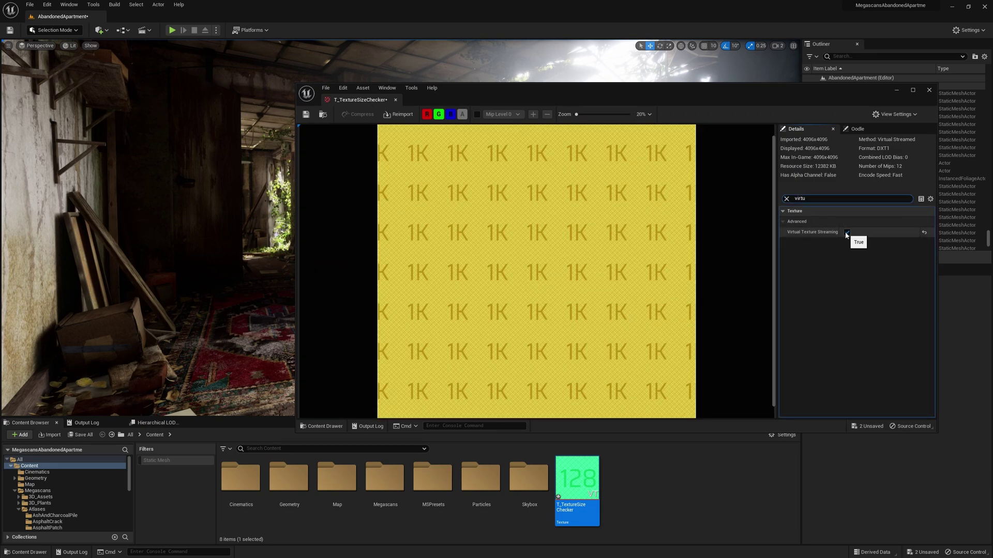